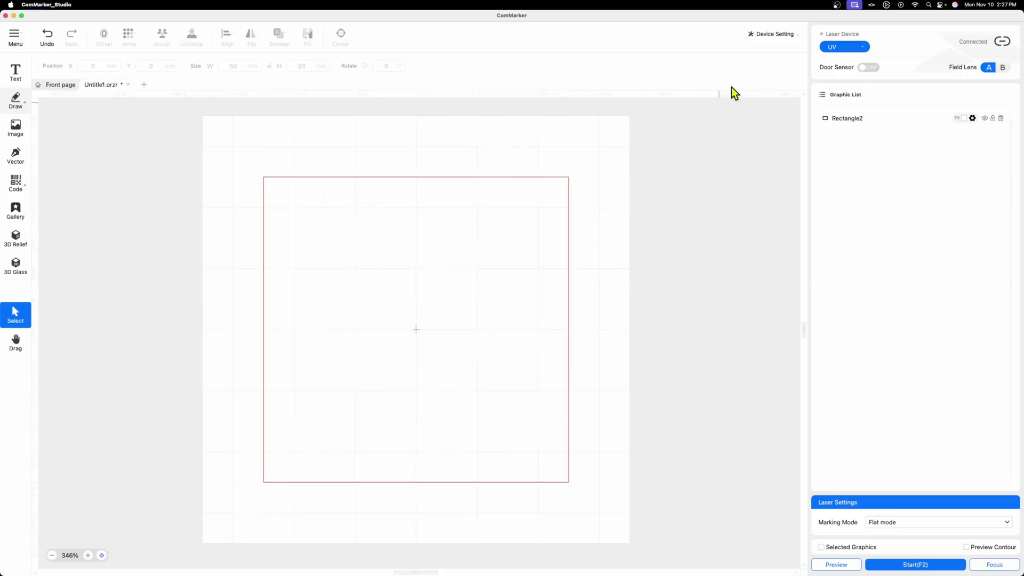
# Calibrate field lens A with the marking correction pattern, setting measured Y3 to 74.74, and apply the generated recommended correction values.
pyautogui.click(765, 51)
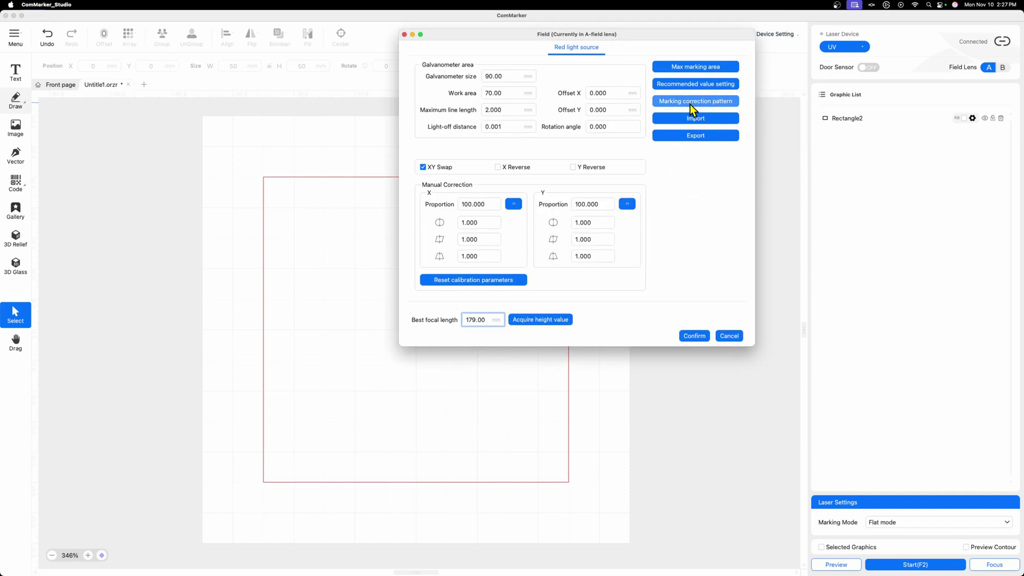
pyautogui.click(693, 103)
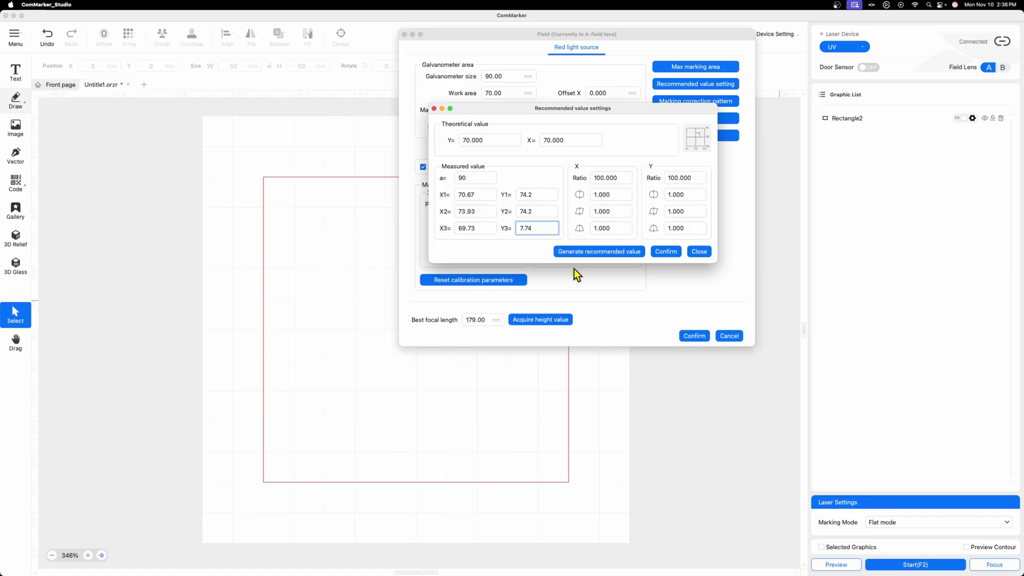
pyautogui.write('4')
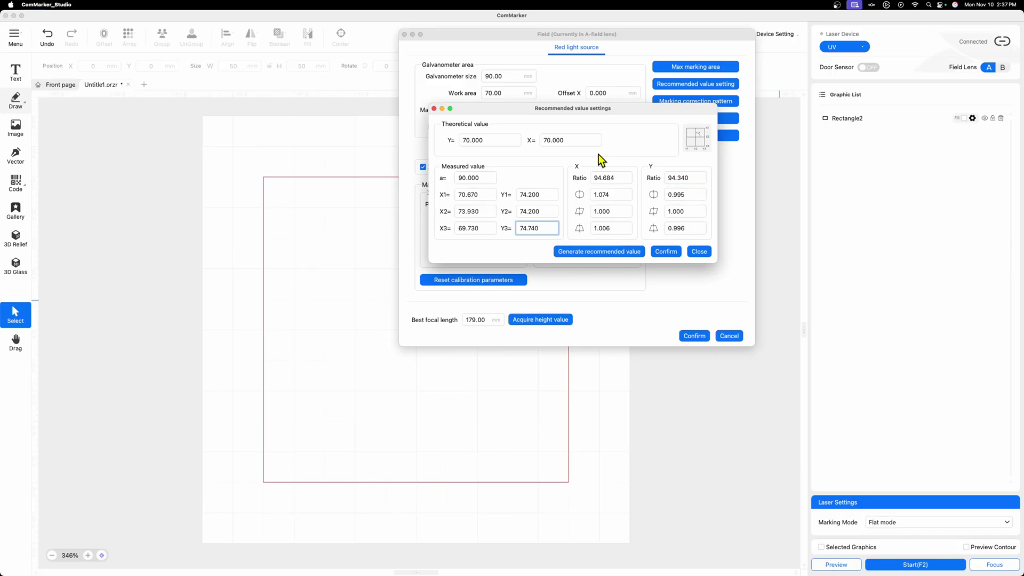
pyautogui.click(666, 252)
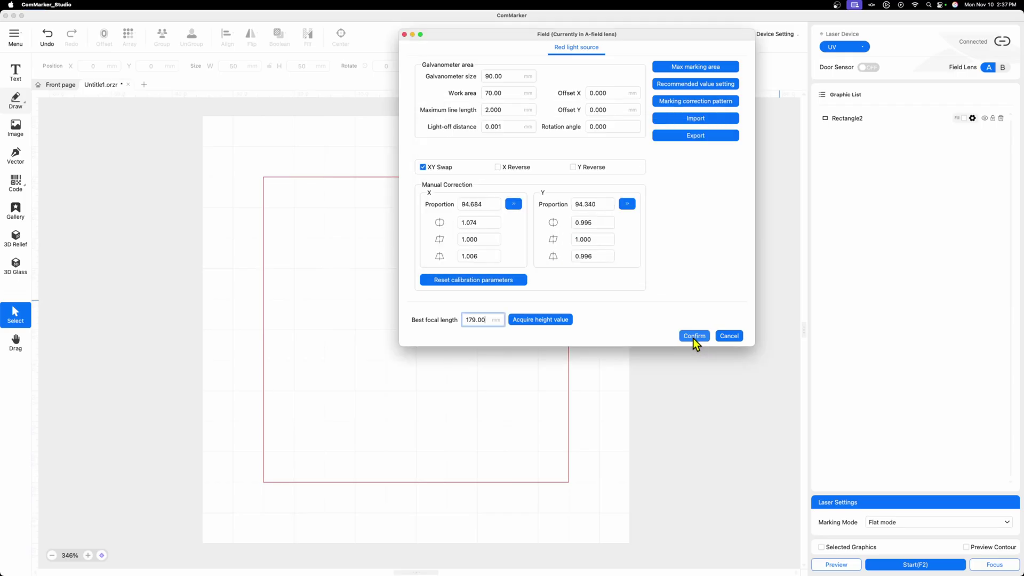
pyautogui.click(693, 337)
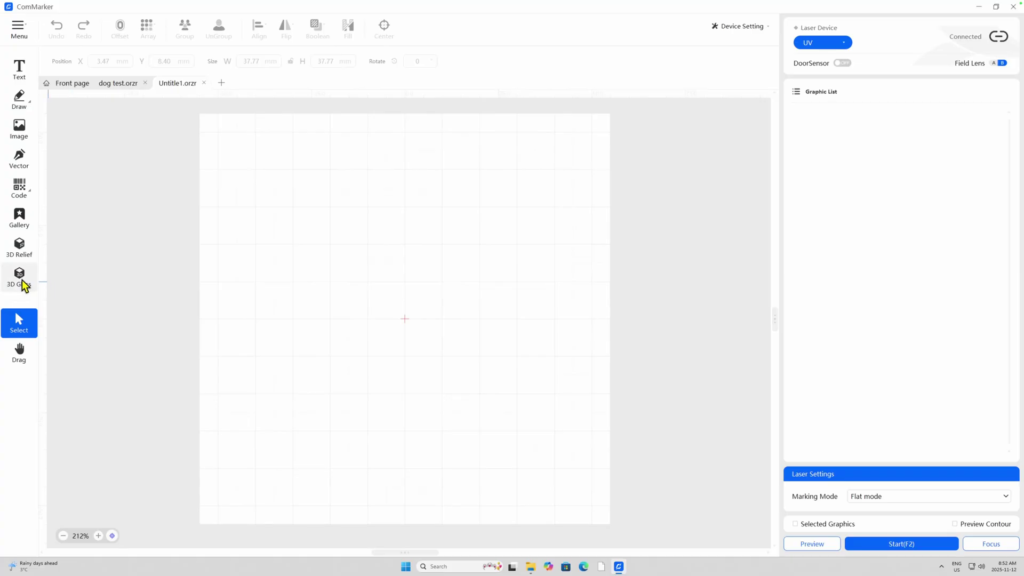
# Import the tripo_convert OBJ model into the 3D Glass engraving workspace.
pyautogui.click(18, 275)
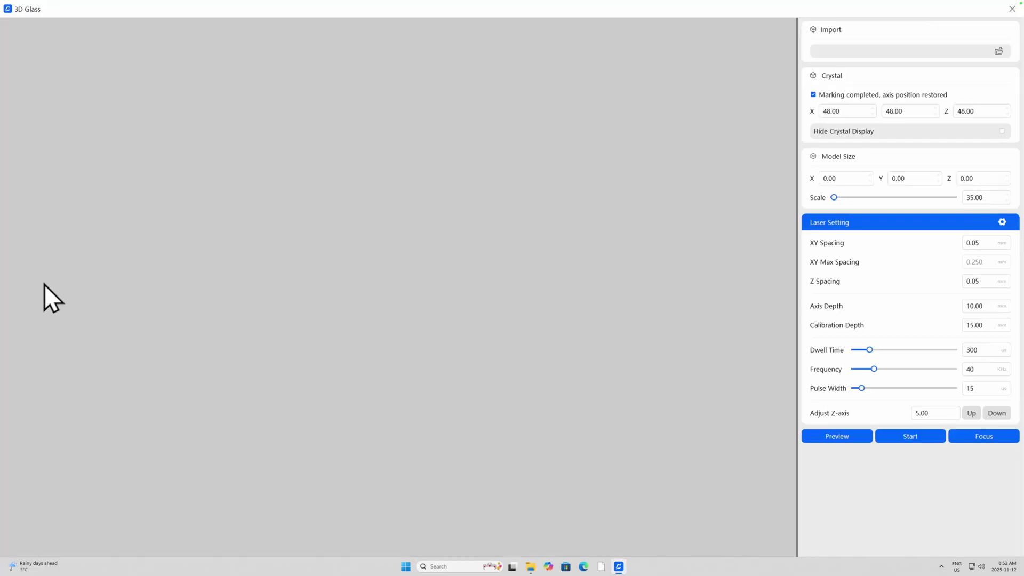
pyautogui.click(996, 51)
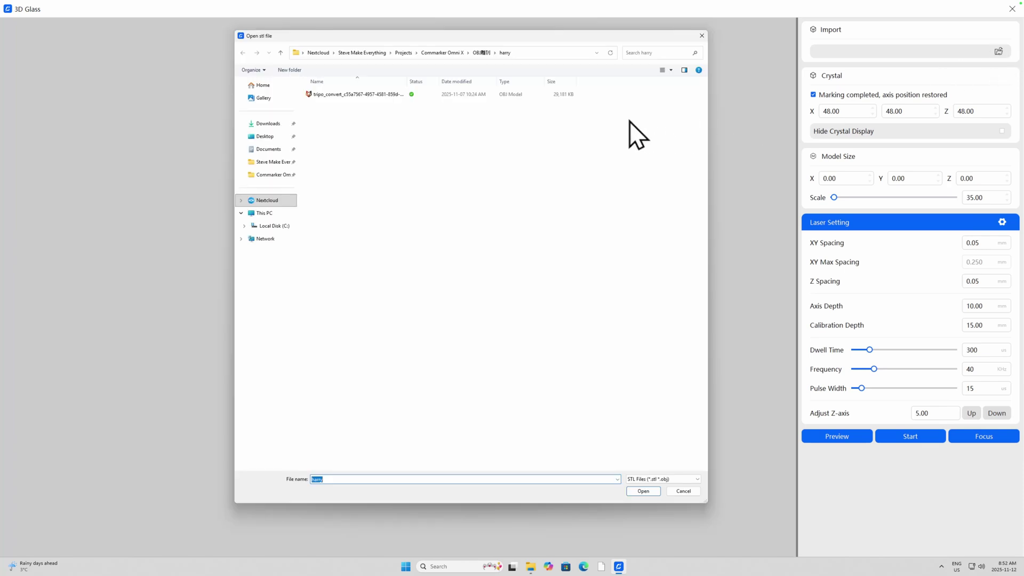
pyautogui.click(325, 95)
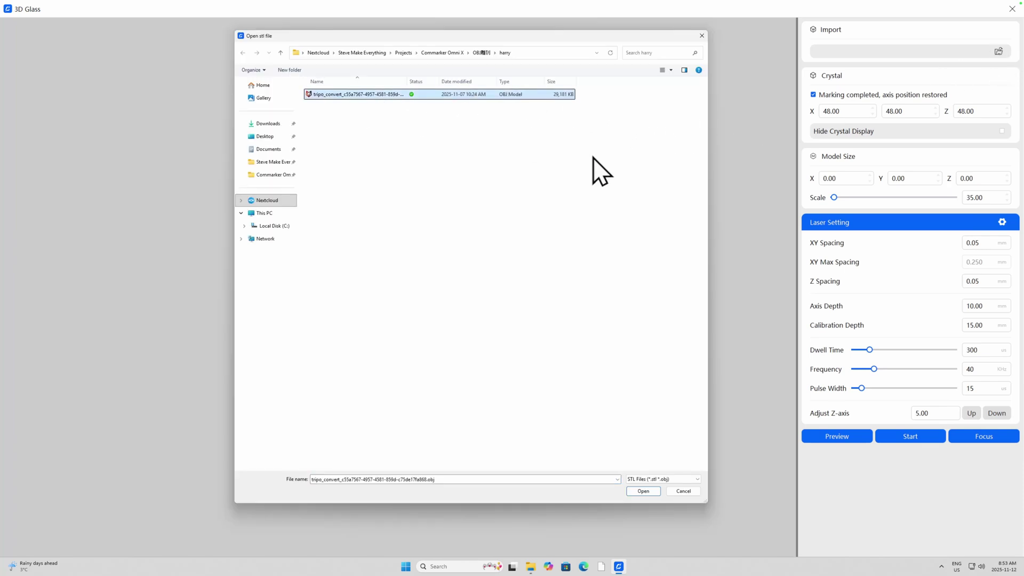
pyautogui.click(642, 491)
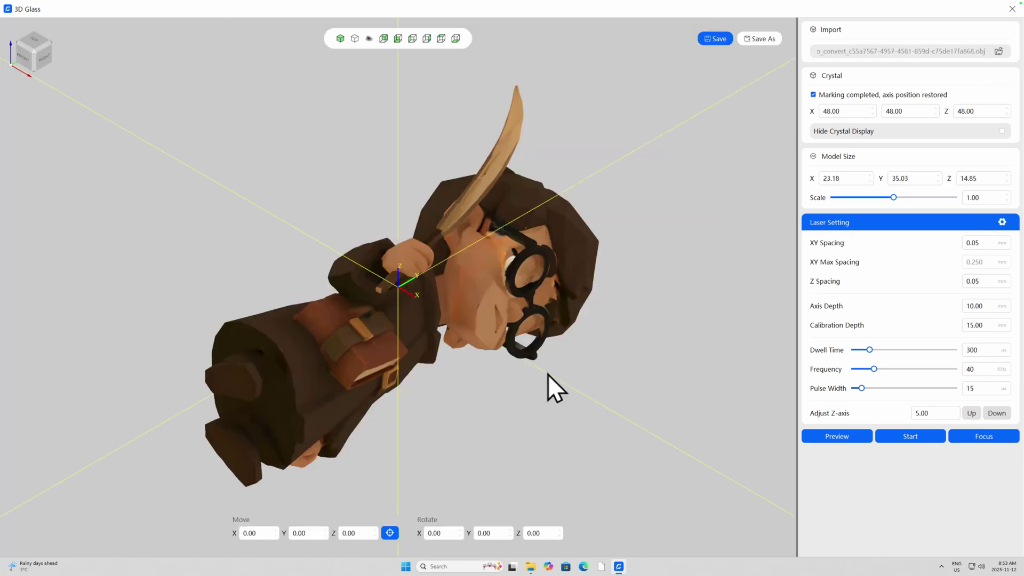
# Adjust the imported model's scale to 33 to fit it inside the crystal outline.
pyautogui.moveTo(544, 384); pyautogui.dragTo(265, 252)
pyautogui.click(931, 217)
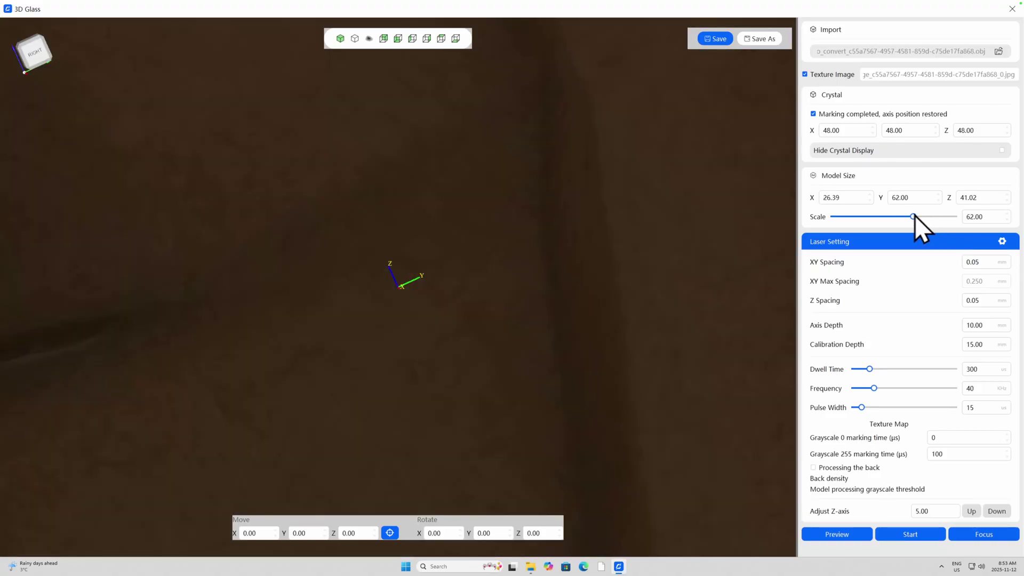
pyautogui.click(915, 215)
pyautogui.scroll(-10, 569, 255)
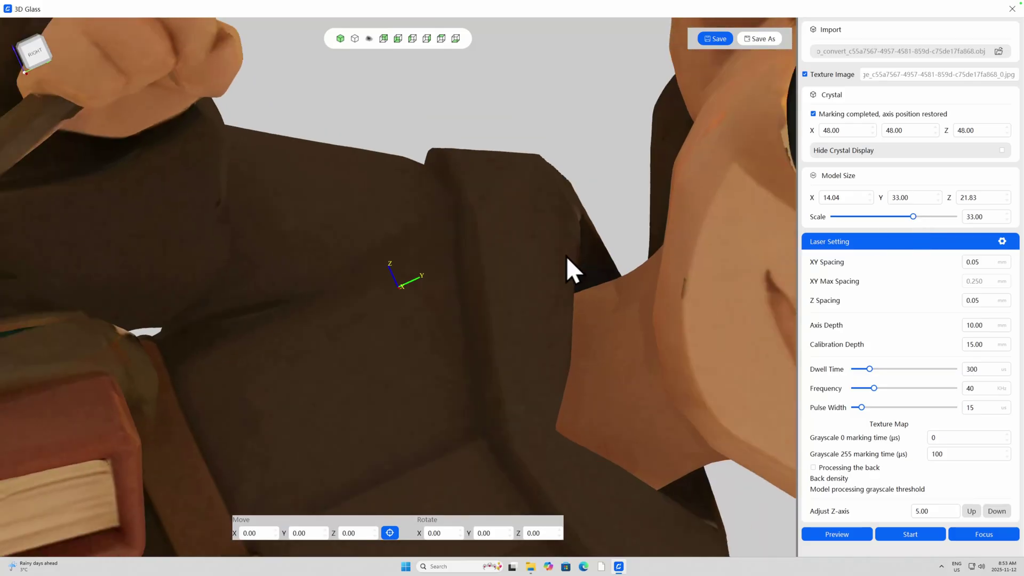
pyautogui.scroll(-6, 572, 255)
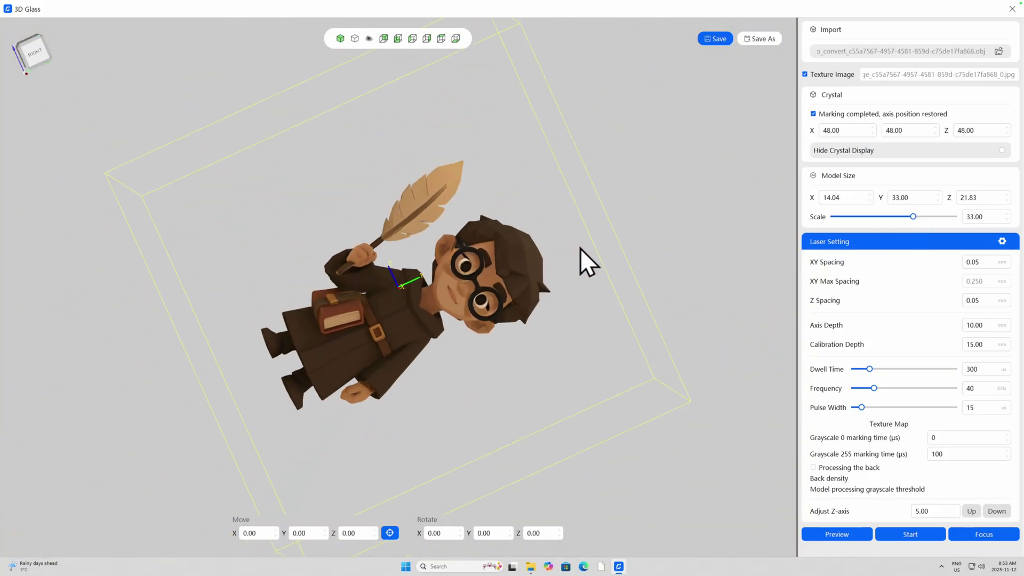
# Rotate the model 90° about the Y axis and set its scale to 35.
pyautogui.moveTo(584, 249); pyautogui.dragTo(457, 533)
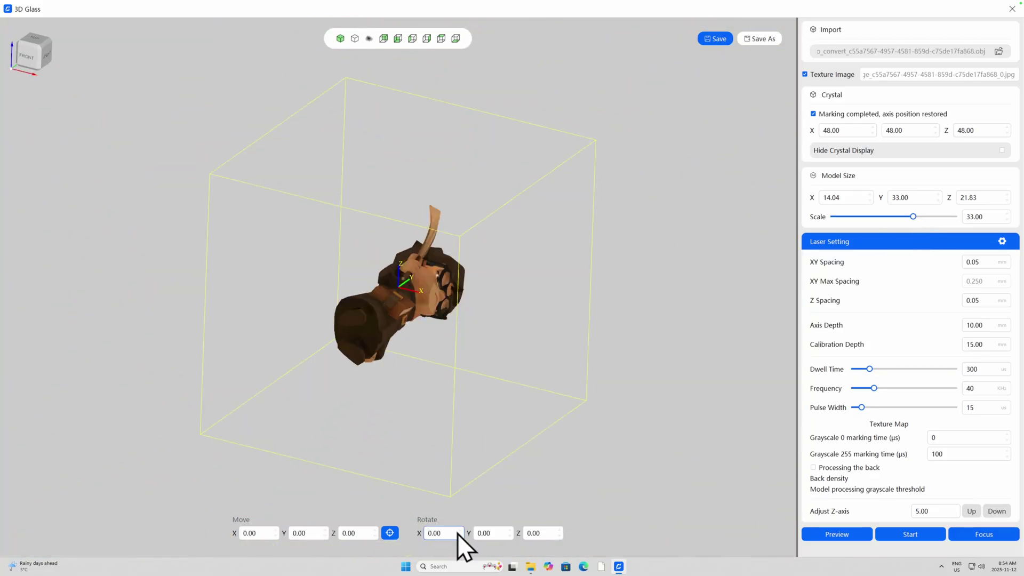
pyautogui.doubleClick(494, 533)
pyautogui.write('90')
pyautogui.doubleClick(982, 217)
pyautogui.write('35')
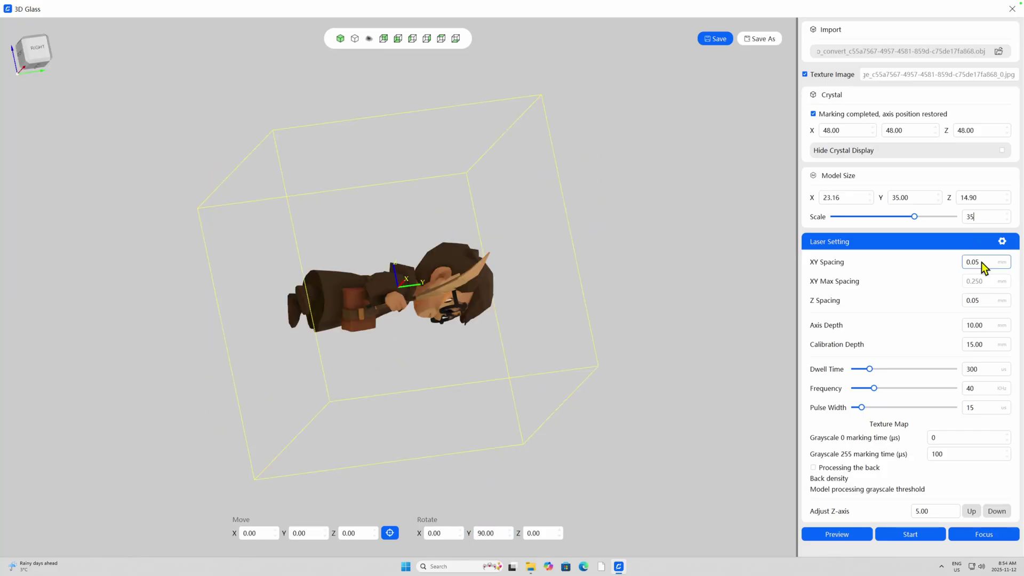
# Set the laser's dwell time to 100 and pulse width to 18, and preview the engraving.
pyautogui.click(982, 263)
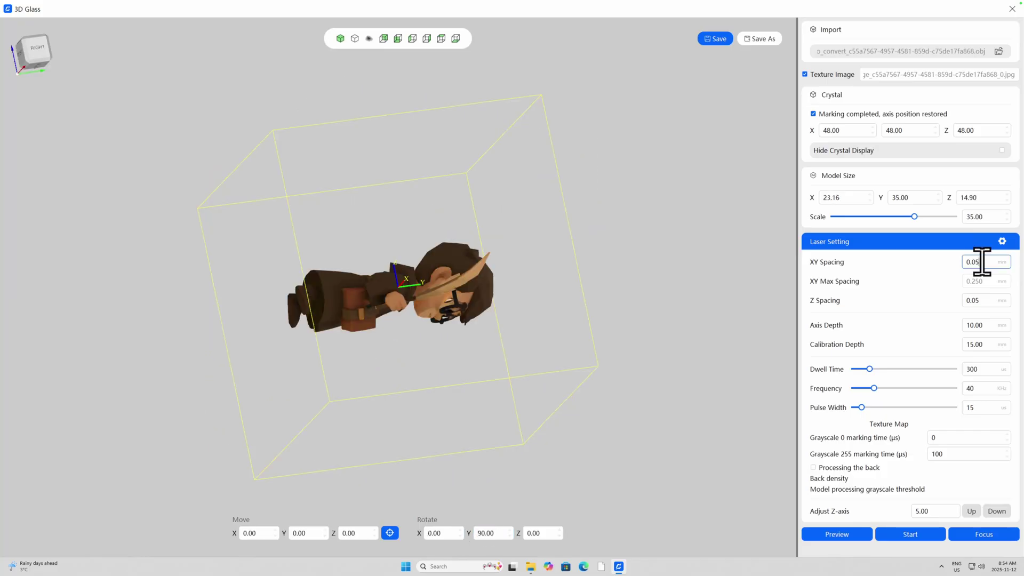
pyautogui.click(992, 300)
pyautogui.click(991, 327)
pyautogui.moveTo(989, 369); pyautogui.dragTo(966, 369)
pyautogui.moveTo(990, 410); pyautogui.dragTo(944, 410)
pyautogui.write('18')
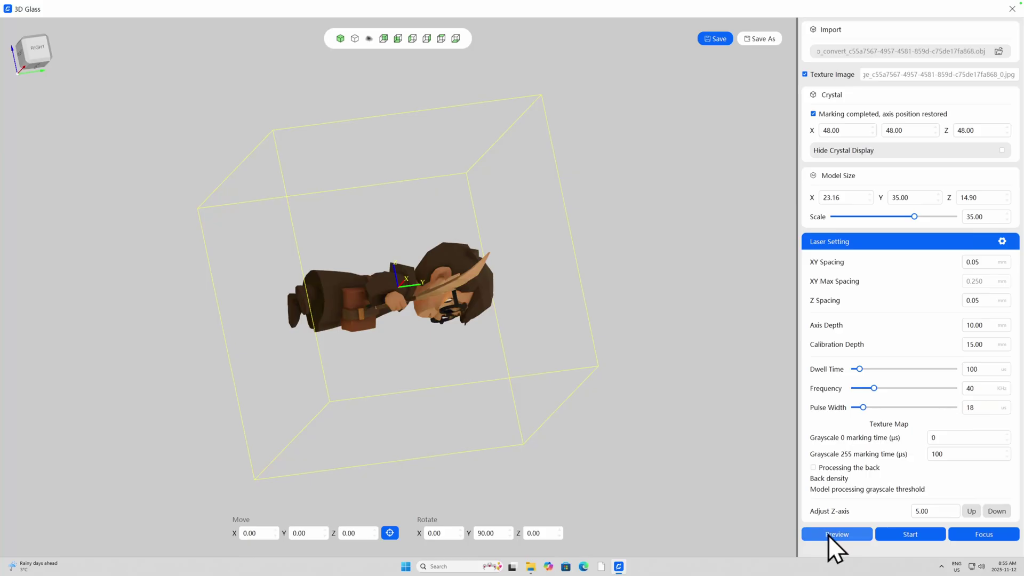
pyautogui.click(836, 535)
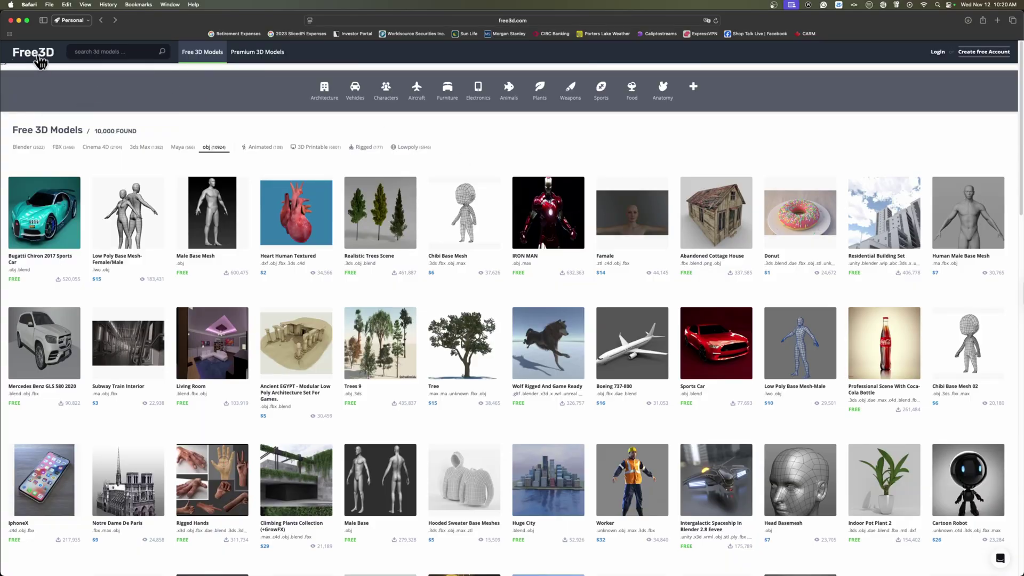
# Switch to the Free3D website and browse its free OBJ models.
pyautogui.scroll(-5, 626, 253)
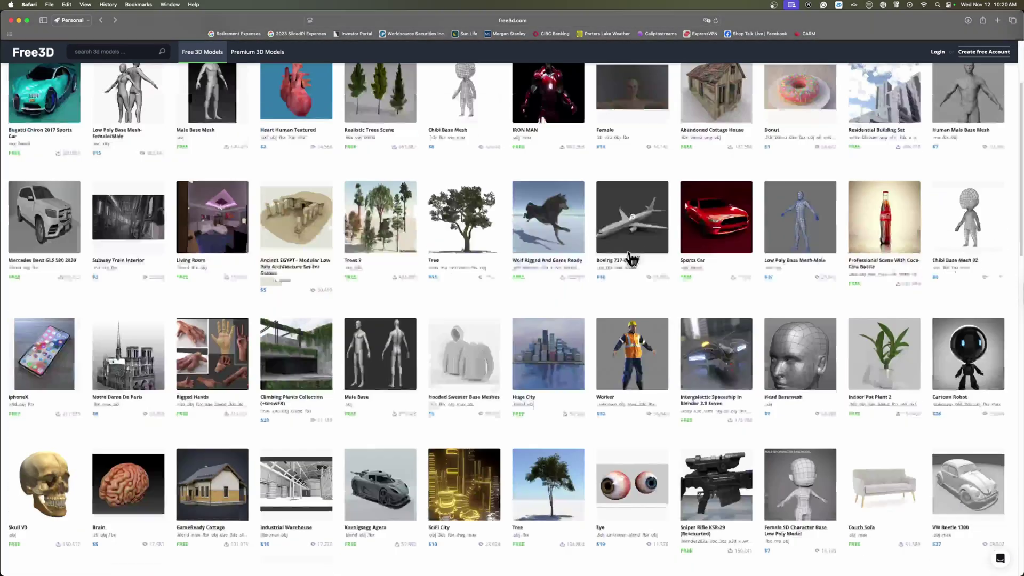
pyautogui.scroll(-5, 636, 271)
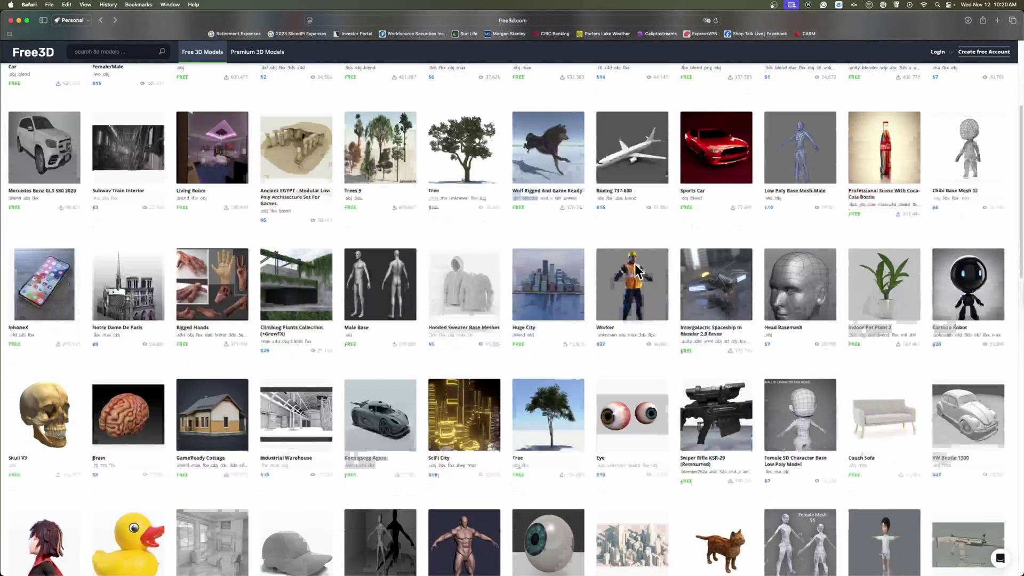
pyautogui.scroll(-2, 637, 270)
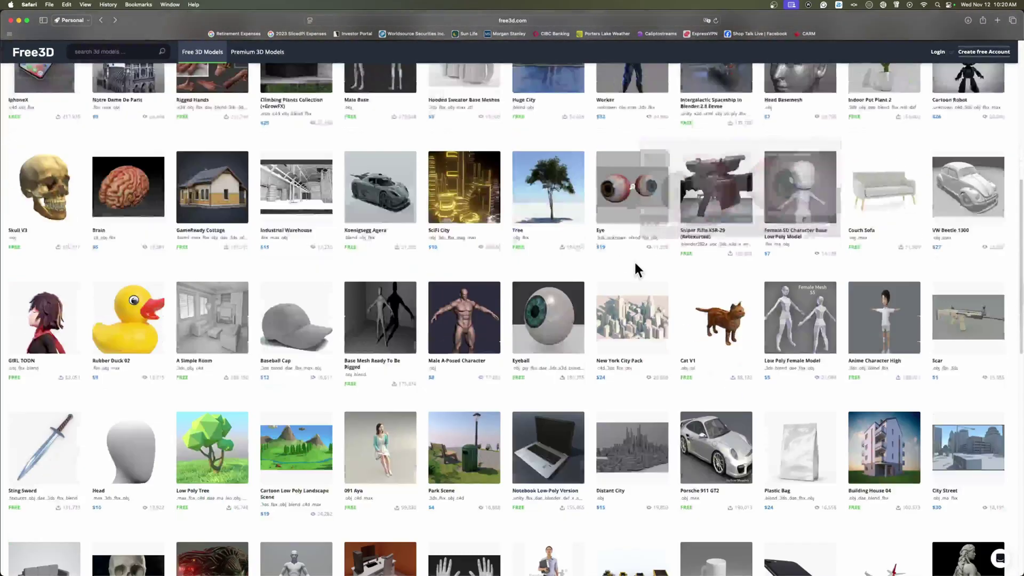
pyautogui.click(561, 321)
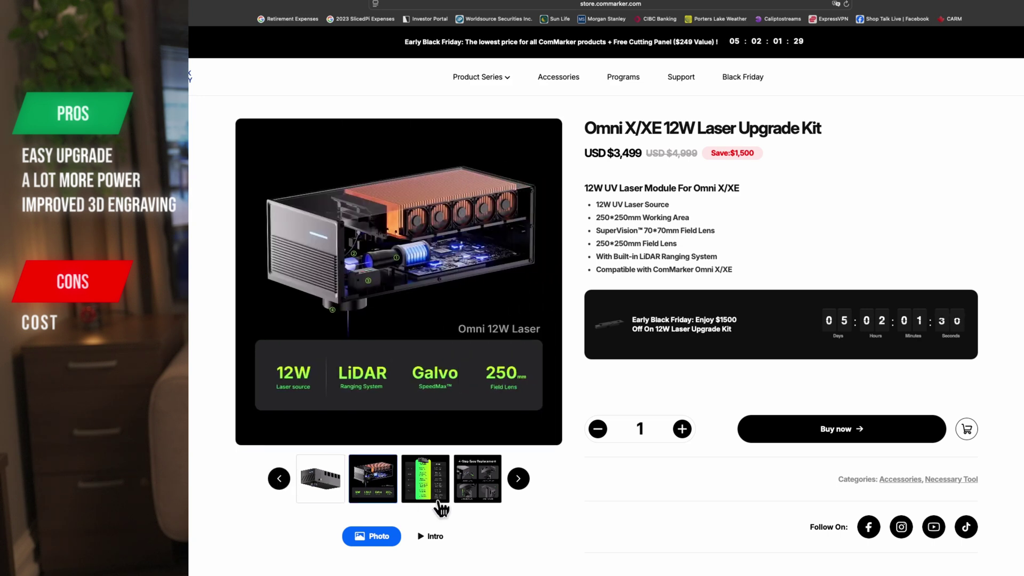
# View the 12W versus 6W comparison and the replacement instructions among the Omni X/XE 12W Laser Upgrade Kit's product images.
pyautogui.click(443, 507)
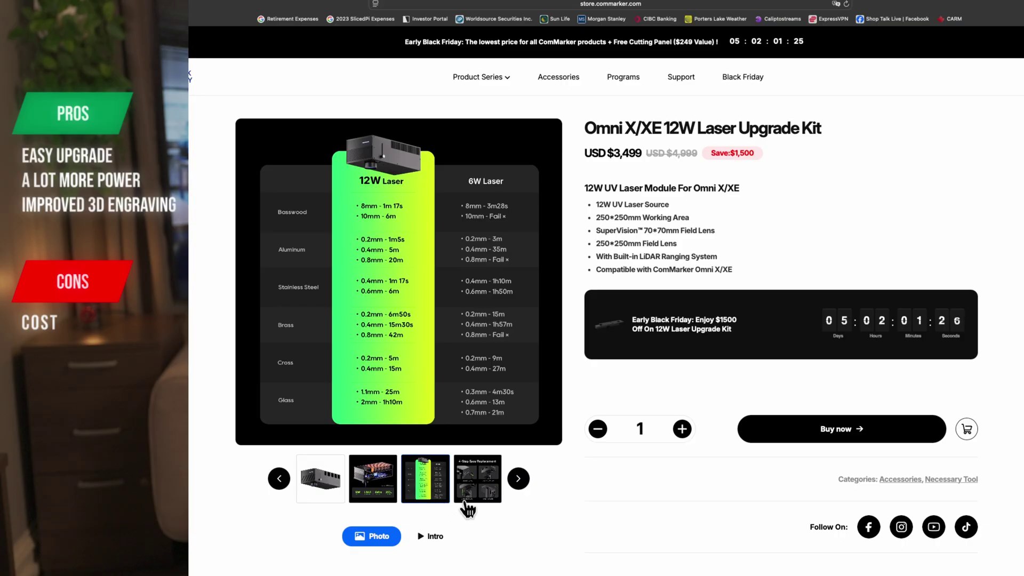
pyautogui.click(488, 503)
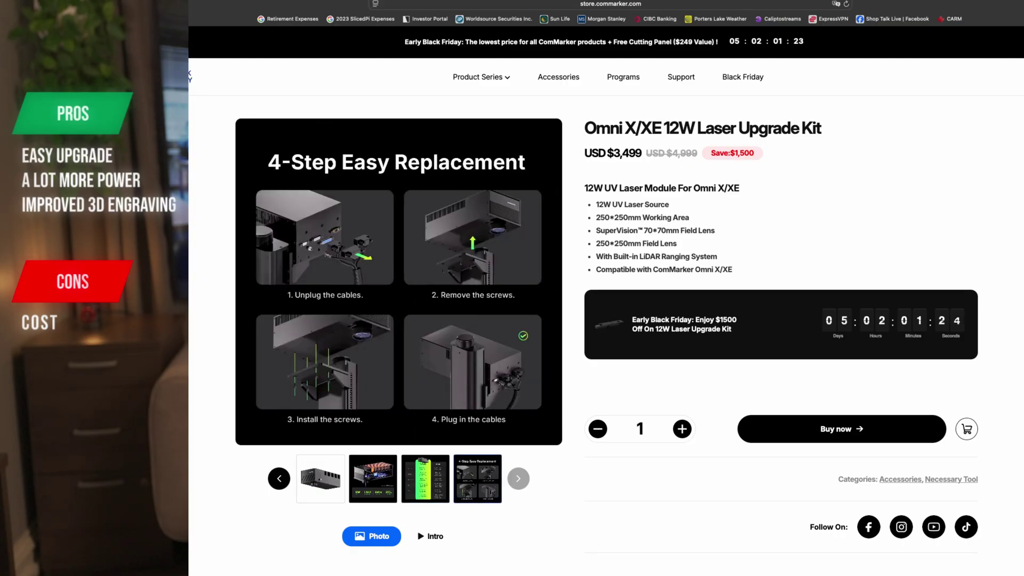